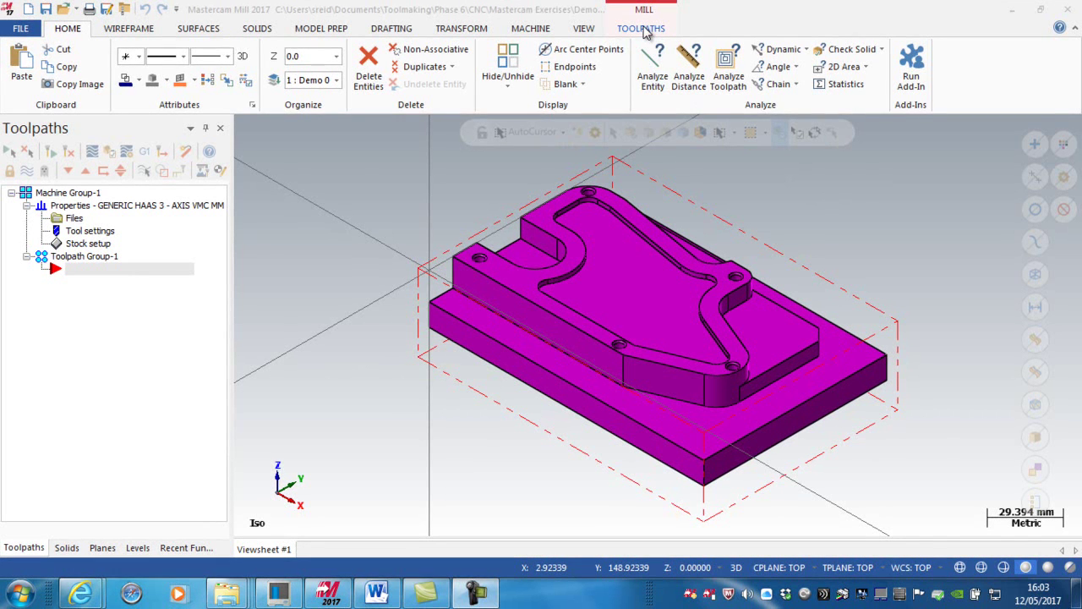
Step: Create a Face toolpath with NC name Demo 01, bounded by the defined stock
{"action": "left_click", "coordinate": [642, 30]}
{"action": "left_click", "coordinate": [211, 68]}
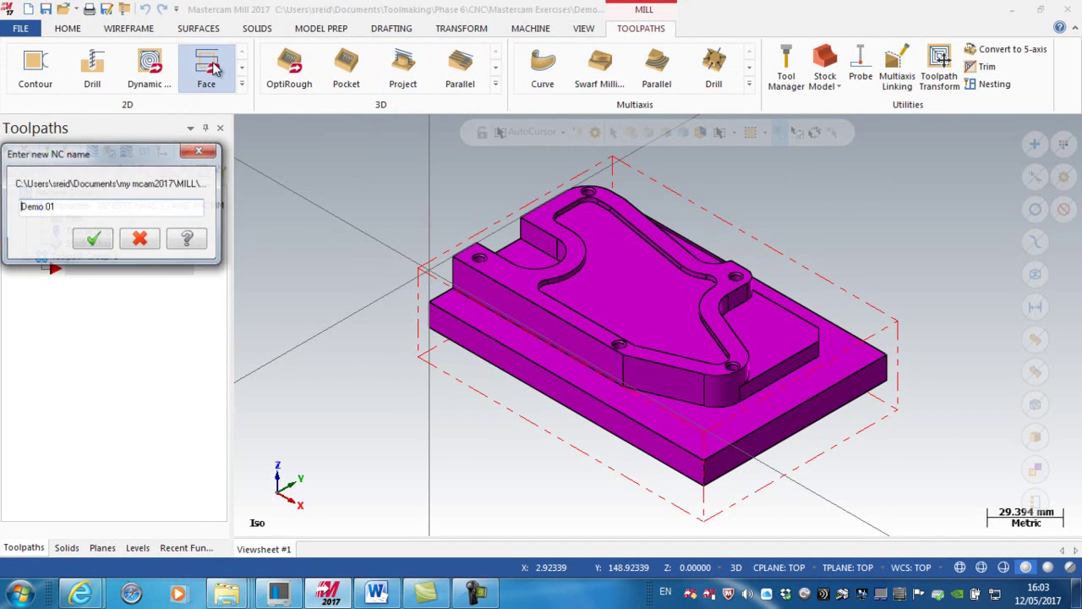
{"action": "left_click", "coordinate": [92, 240]}
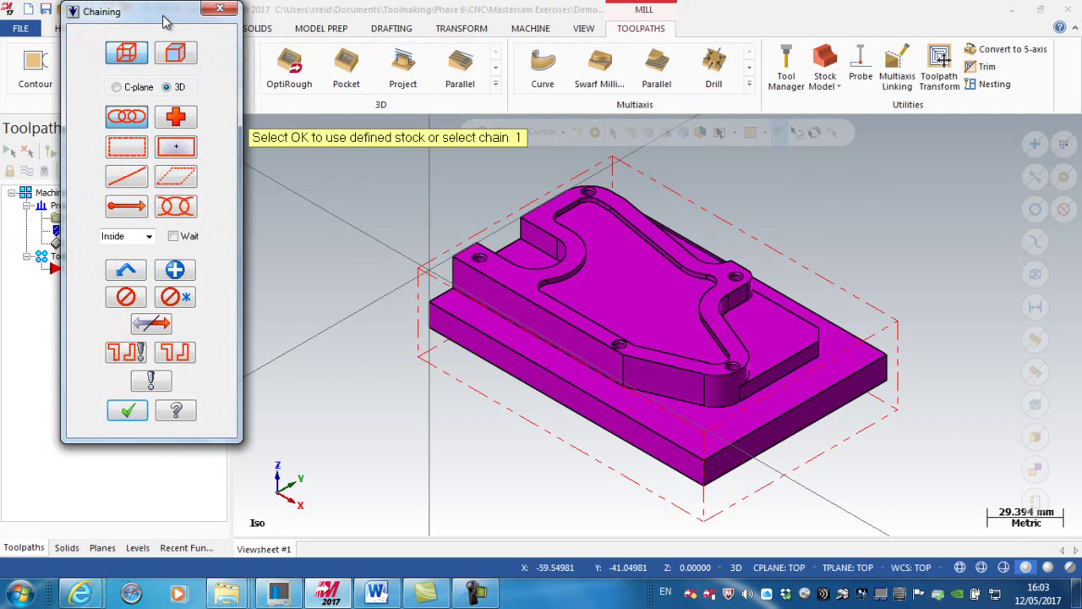
{"action": "left_click_drag", "start_coordinate": [163, 38], "coordinate": [150, 112]}
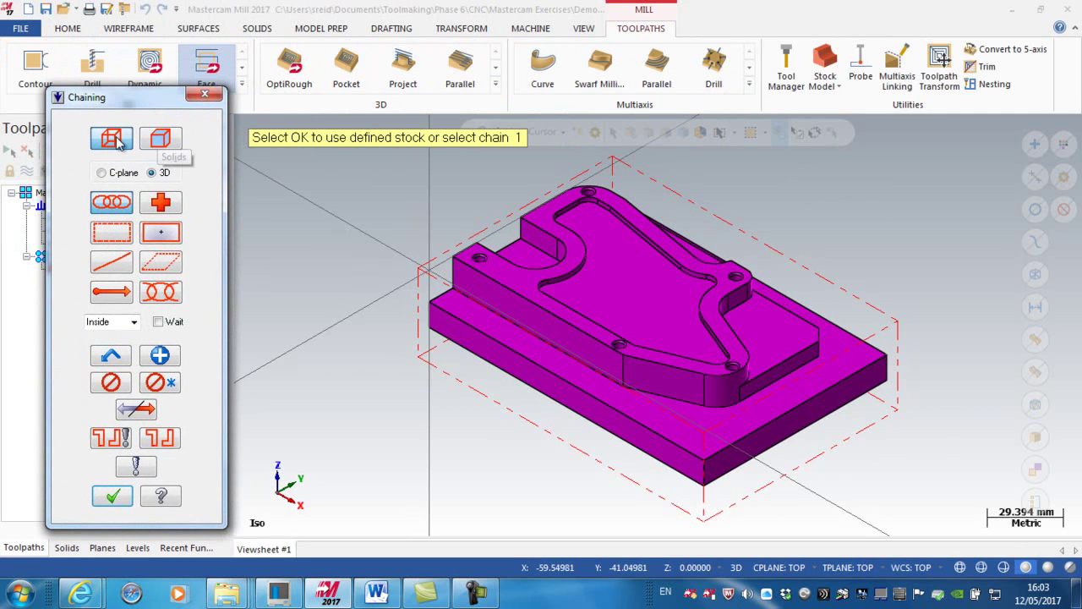
{"action": "left_click", "coordinate": [162, 140]}
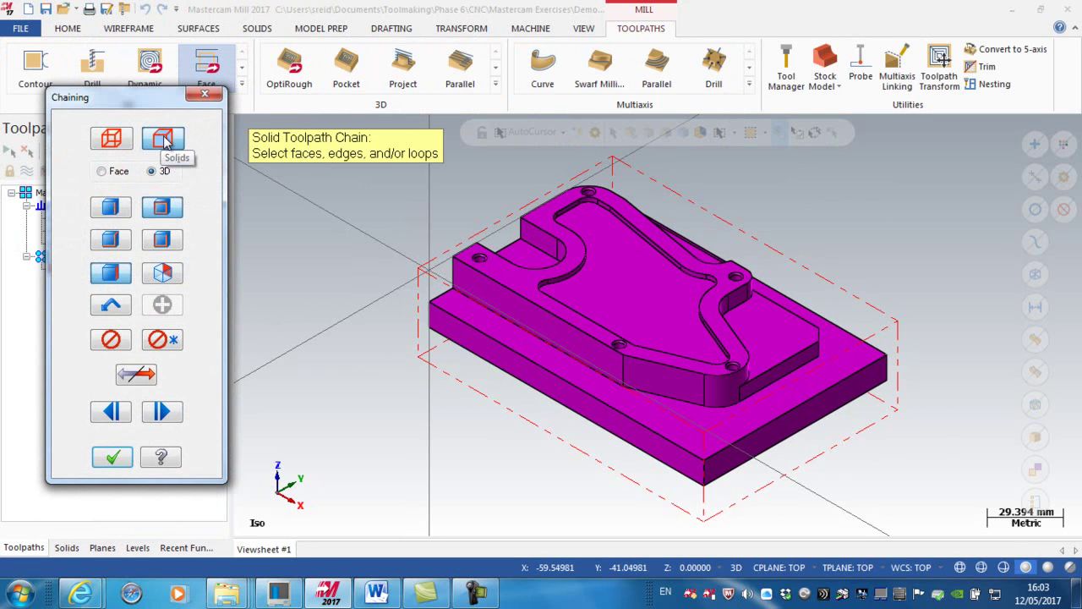
{"action": "left_click", "coordinate": [115, 139]}
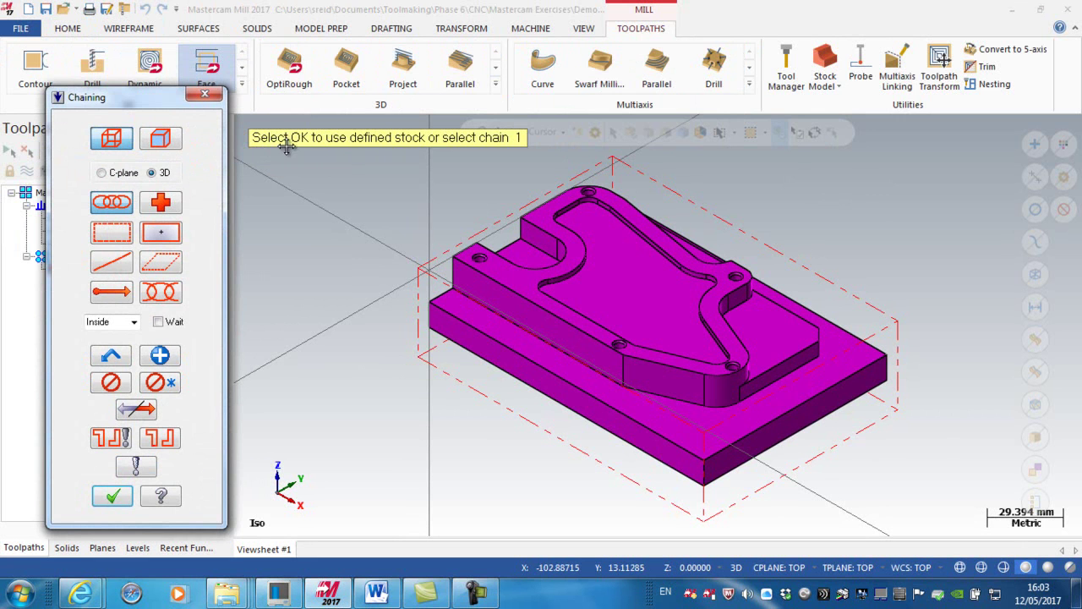
{"action": "left_click", "coordinate": [113, 495]}
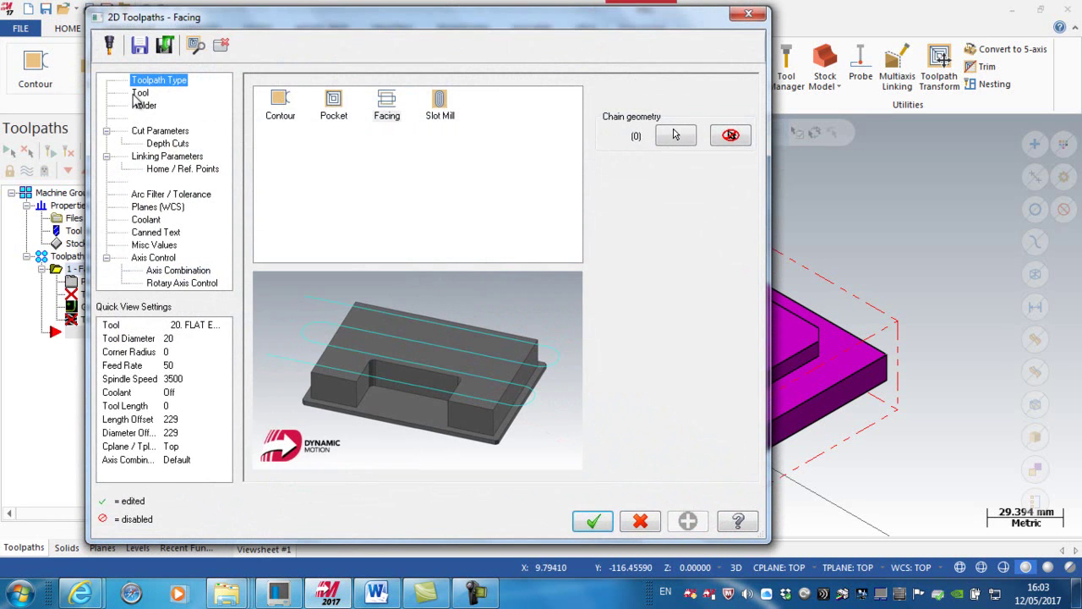
Step: Pick the FACE MILL - 63/71 cutter from the tool library filtered to face mills
{"action": "left_click", "coordinate": [137, 93]}
{"action": "left_click", "coordinate": [296, 342]}
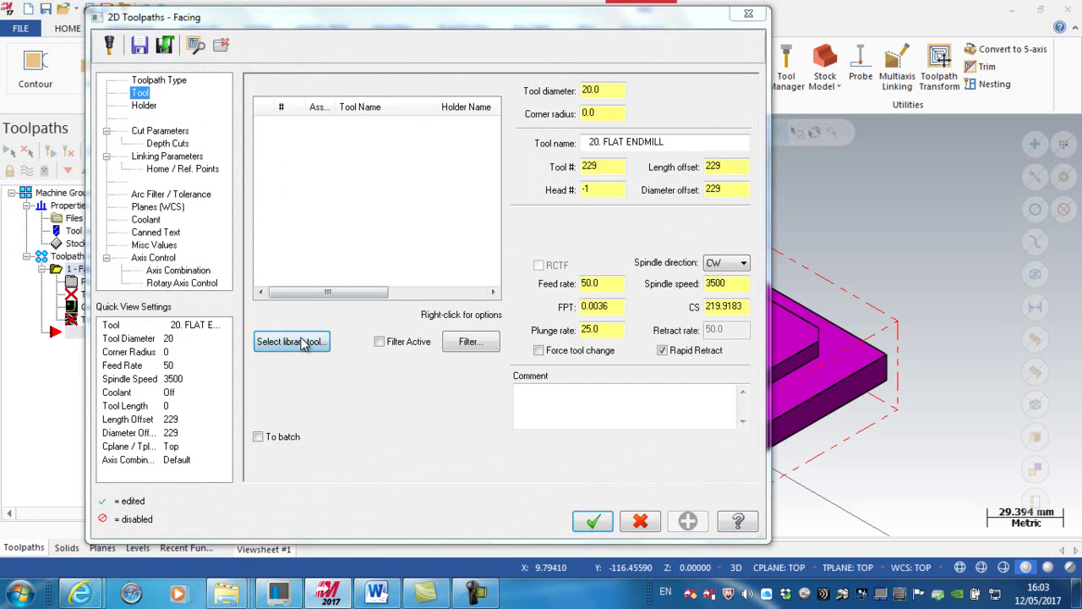
{"action": "left_click", "coordinate": [623, 195]}
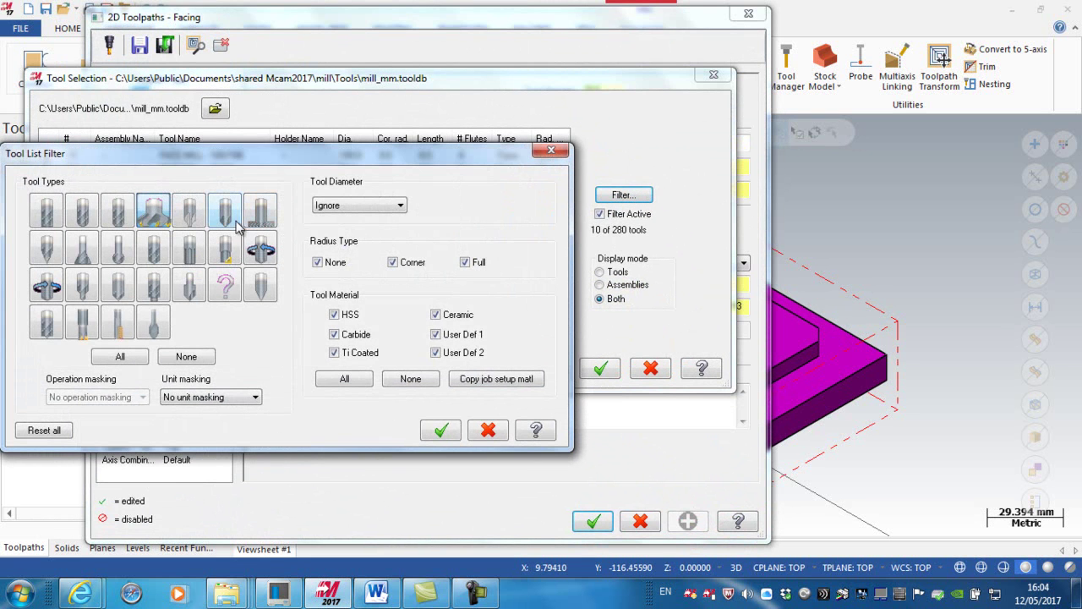
{"action": "left_click", "coordinate": [440, 430]}
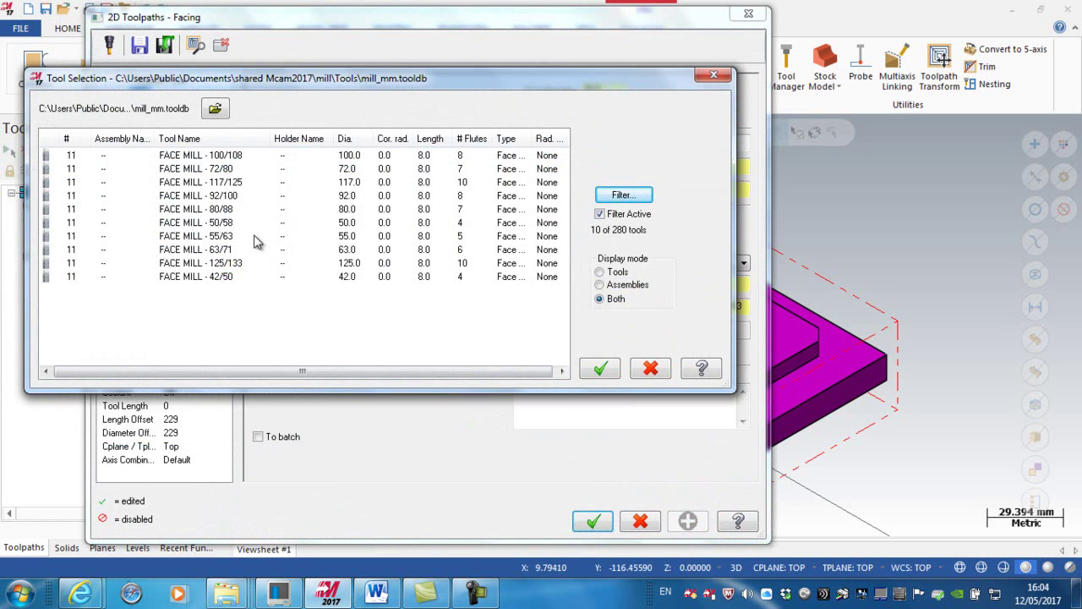
{"action": "left_click", "coordinate": [349, 252]}
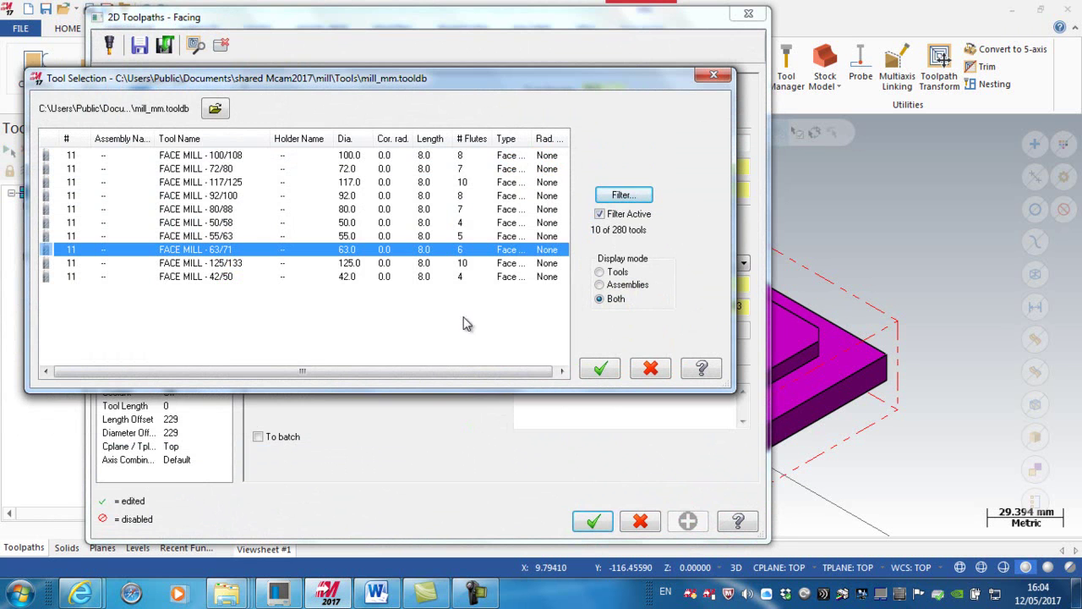
{"action": "left_click", "coordinate": [599, 369]}
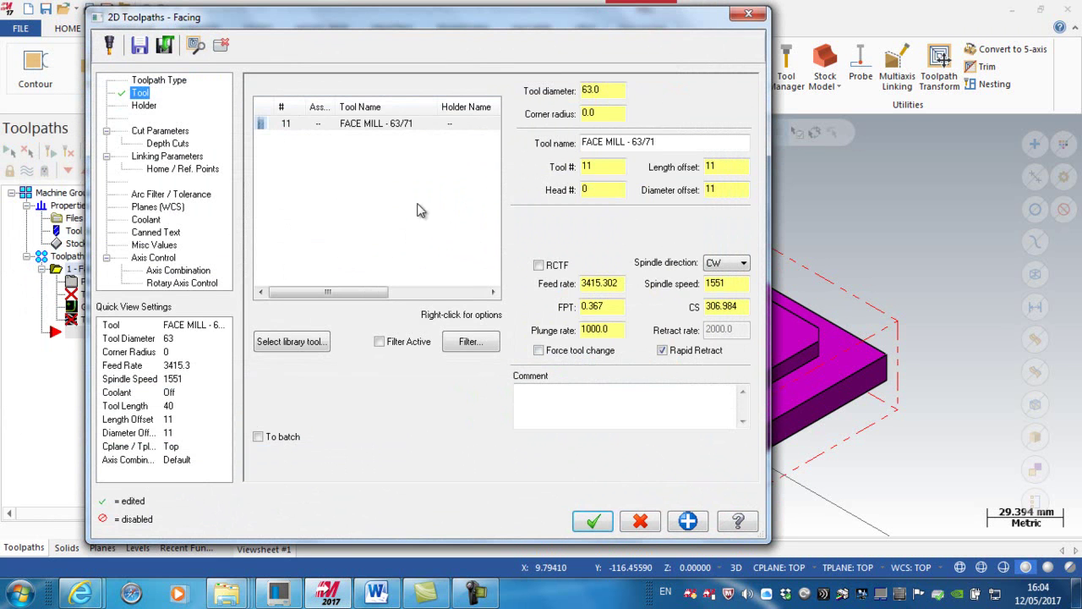
Step: Review the face mill's properties (feed 1061.2, spindle 1516) and add the comment 'Face Mill Top'
{"action": "left_click", "coordinate": [359, 123]}
{"action": "double_click", "coordinate": [359, 124]}
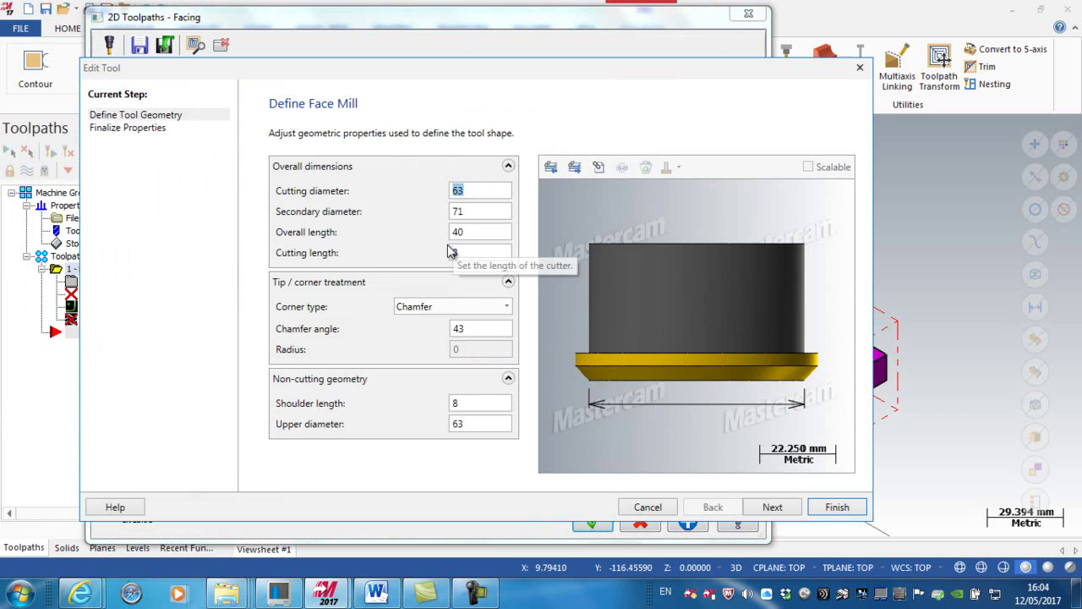
{"action": "left_click", "coordinate": [775, 507]}
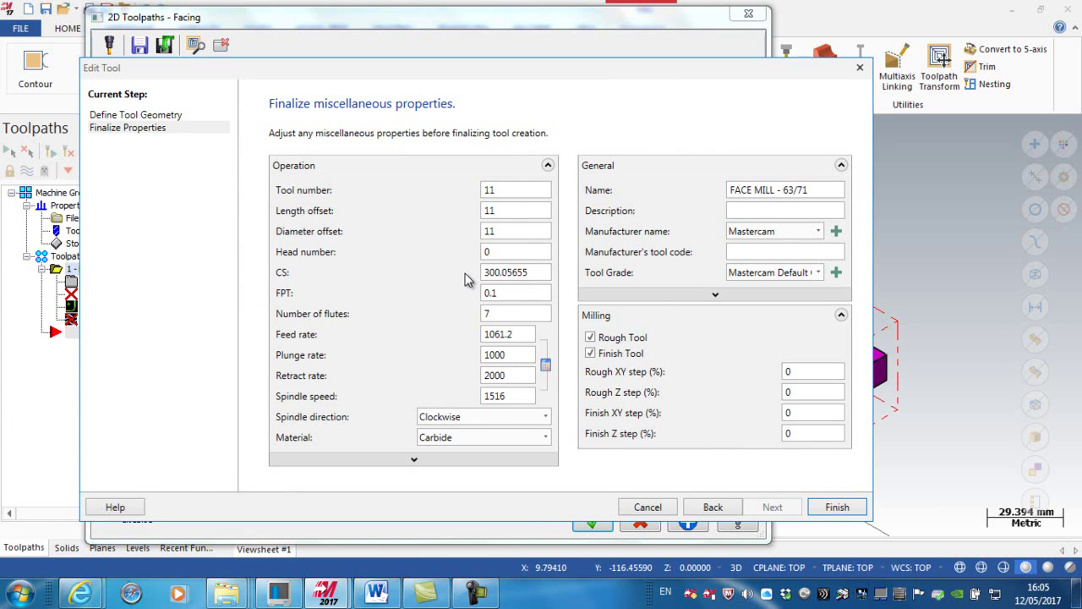
{"action": "left_click", "coordinate": [504, 292]}
{"action": "left_click", "coordinate": [837, 507]}
{"action": "left_click", "coordinate": [524, 404]}
{"action": "type", "text": "Face Mill Top"}
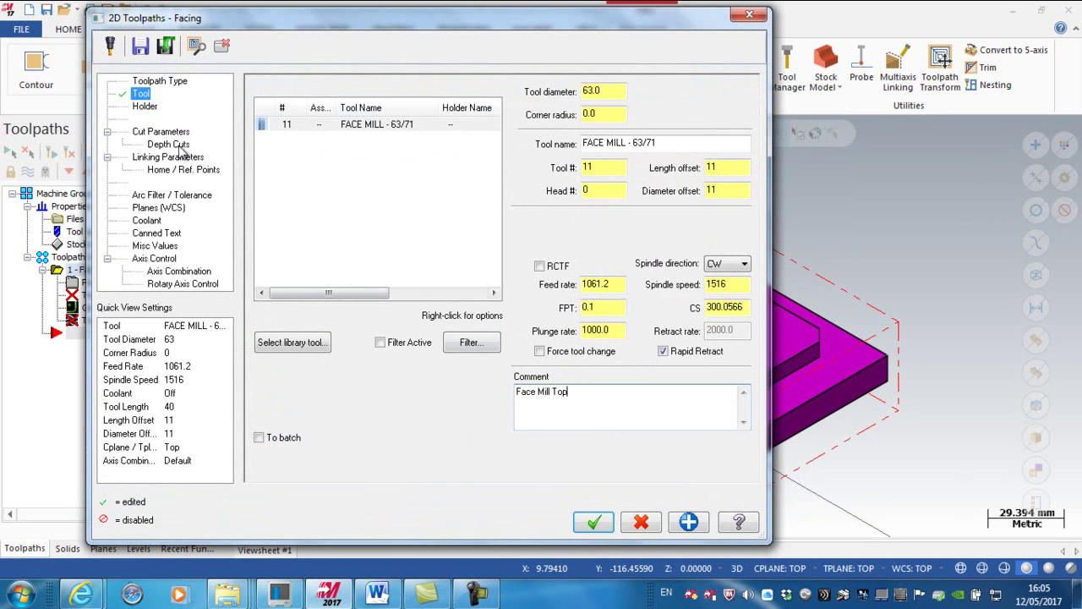
{"action": "left_click", "coordinate": [133, 133]}
Step: Keep Zigzag style with across overlap 15, approach distance 20 and max stepover 80
{"action": "left_click", "coordinate": [354, 112]}
{"action": "left_click", "coordinate": [339, 126]}
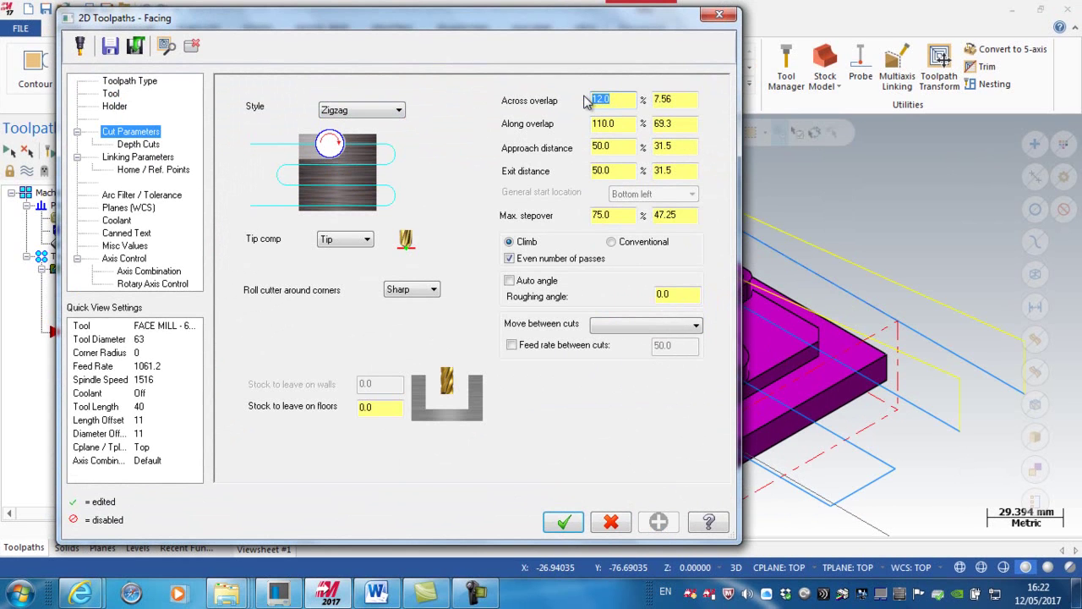
{"action": "type", "text": "15"}
{"action": "key", "text": "Return"}
{"action": "double_click", "coordinate": [621, 148]}
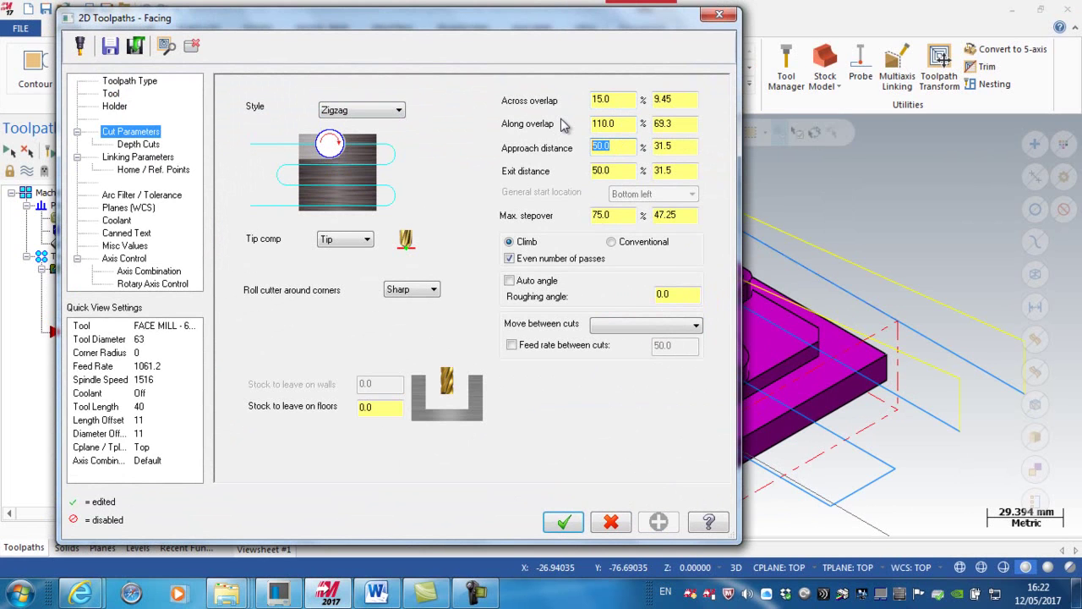
{"action": "key", "text": "Tab"}
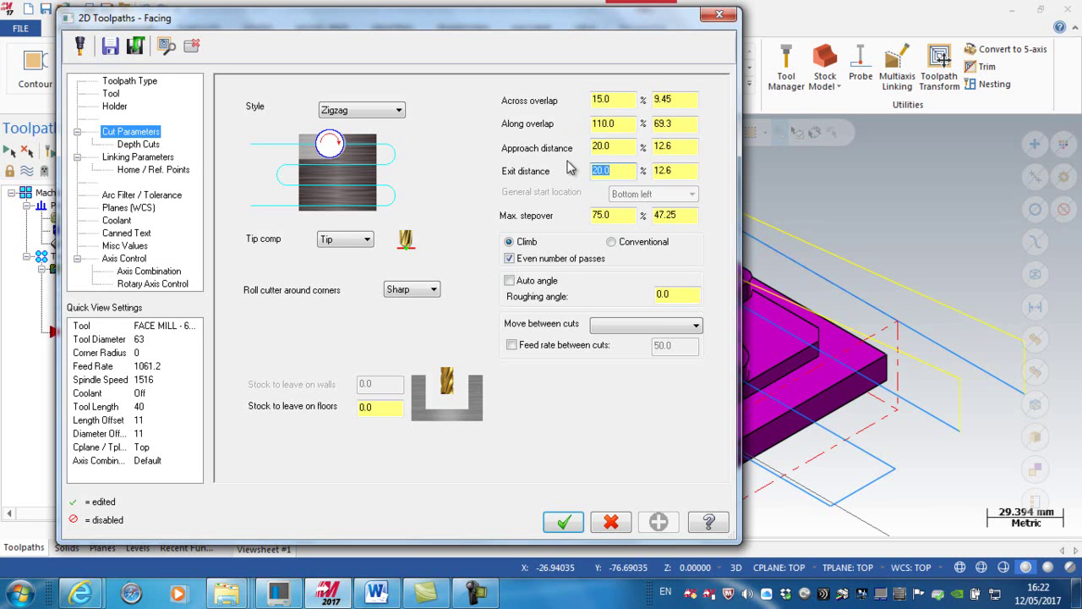
{"action": "left_click_drag", "start_coordinate": [614, 216], "coordinate": [592, 218]}
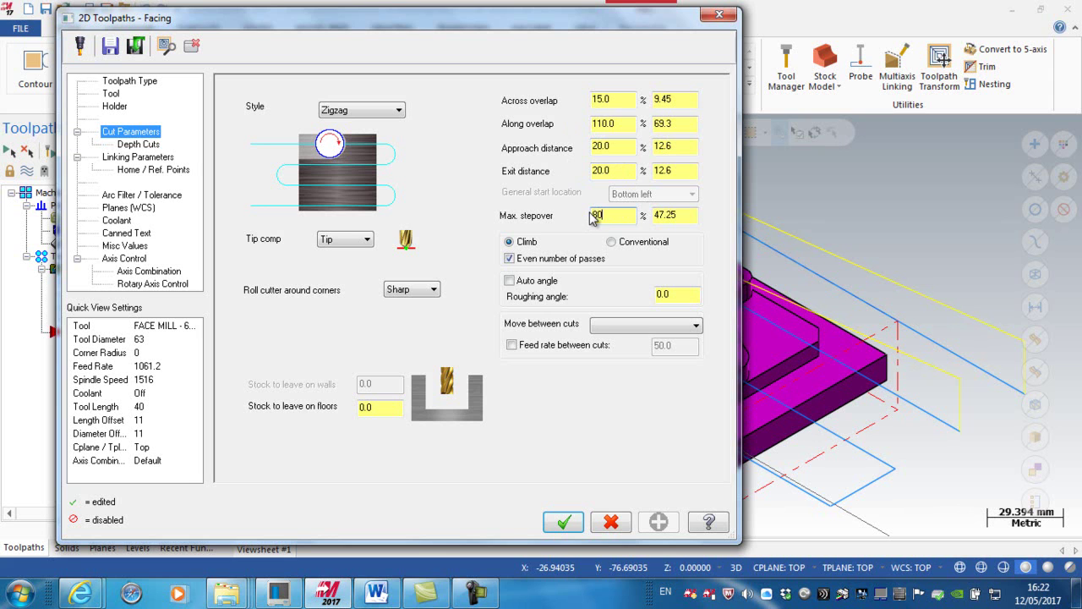
{"action": "key", "text": "Return"}
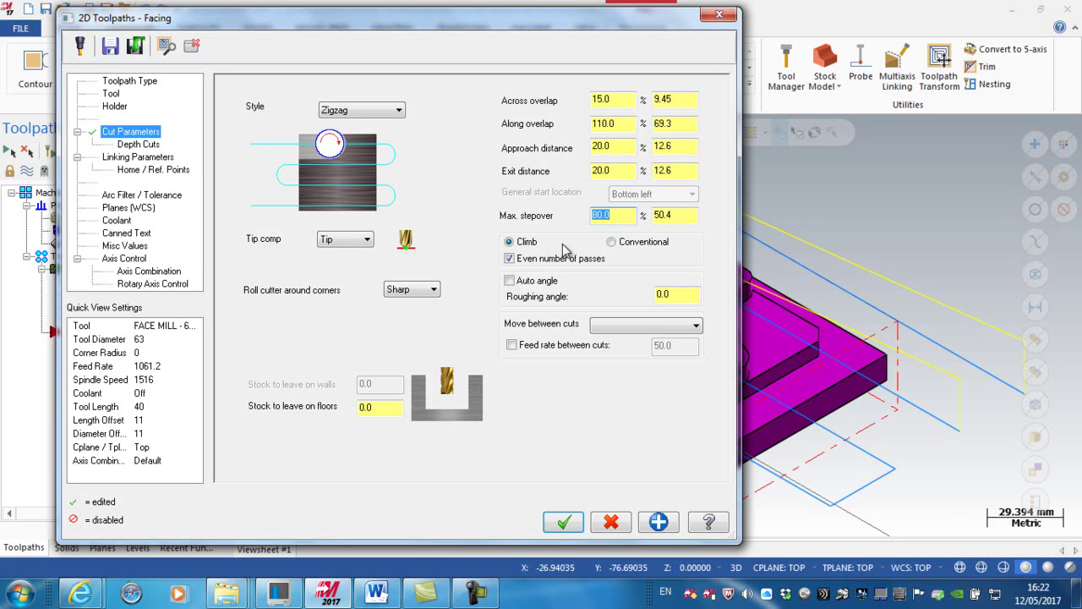
Step: Disable even number of passes and link cuts with high speed loops at feed 5000
{"action": "left_click", "coordinate": [511, 259]}
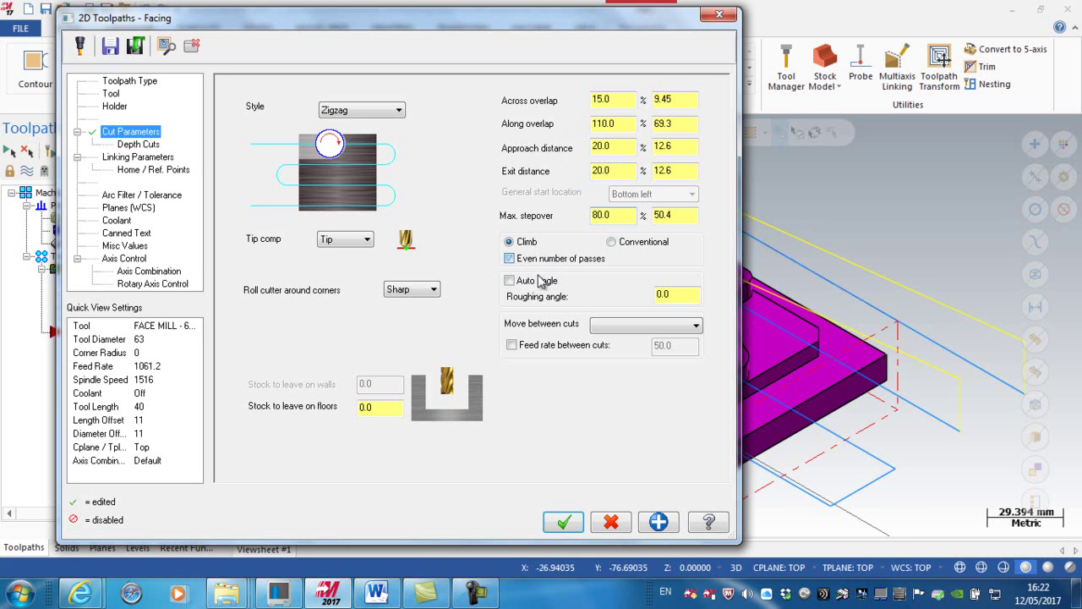
{"action": "left_click", "coordinate": [607, 326]}
{"action": "left_click", "coordinate": [622, 339]}
{"action": "left_click", "coordinate": [512, 345]}
{"action": "left_click_drag", "start_coordinate": [680, 345], "coordinate": [629, 341]}
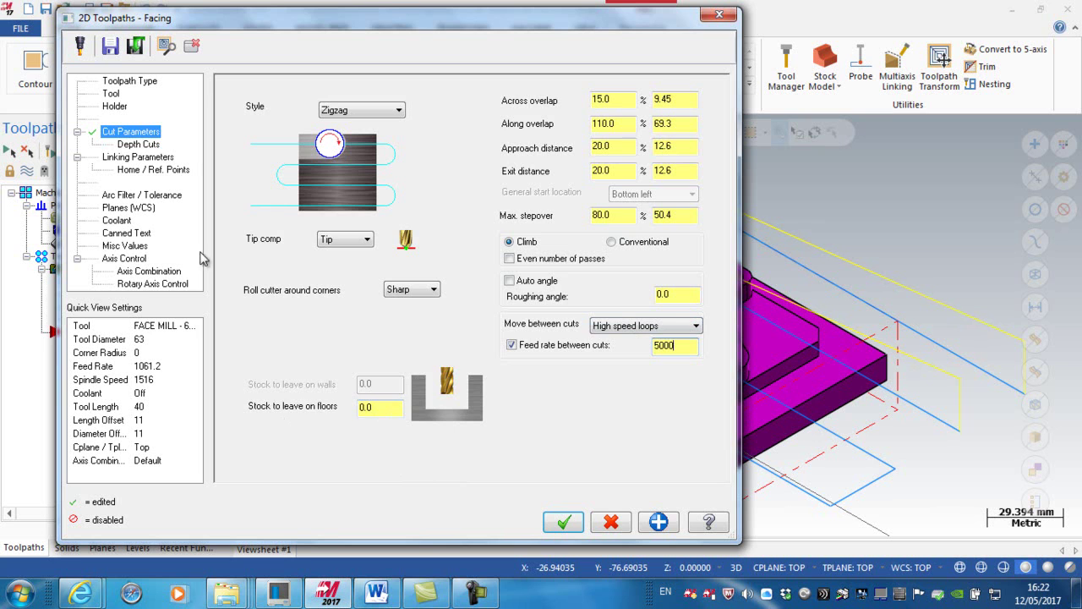
{"action": "left_click", "coordinate": [137, 146]}
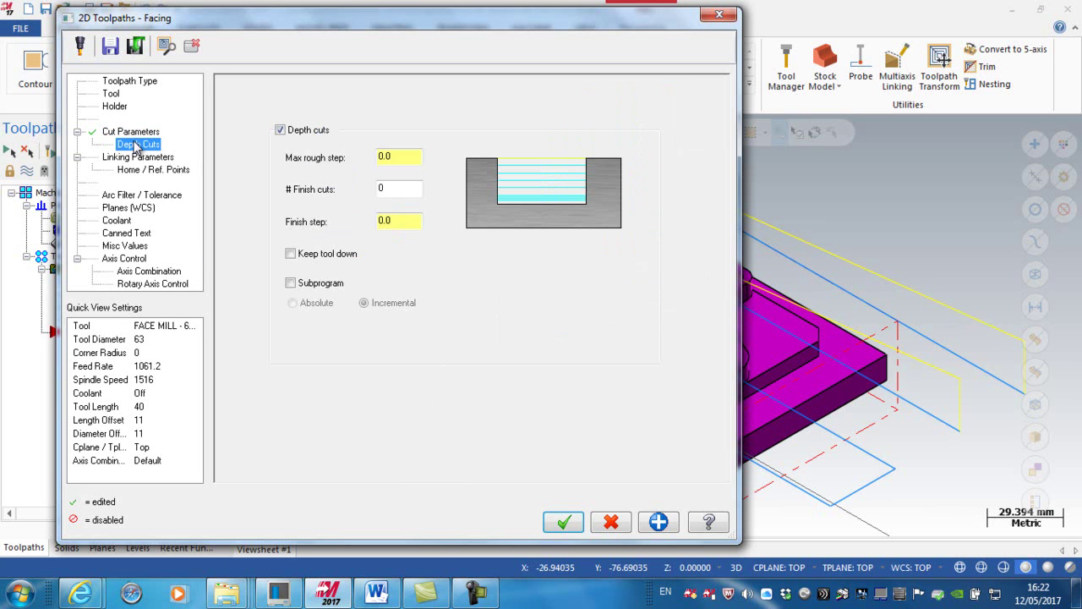
Step: Uncheck Depth cuts and accept the facing parameters to generate operation 1 – Facing
{"action": "left_click", "coordinate": [279, 131]}
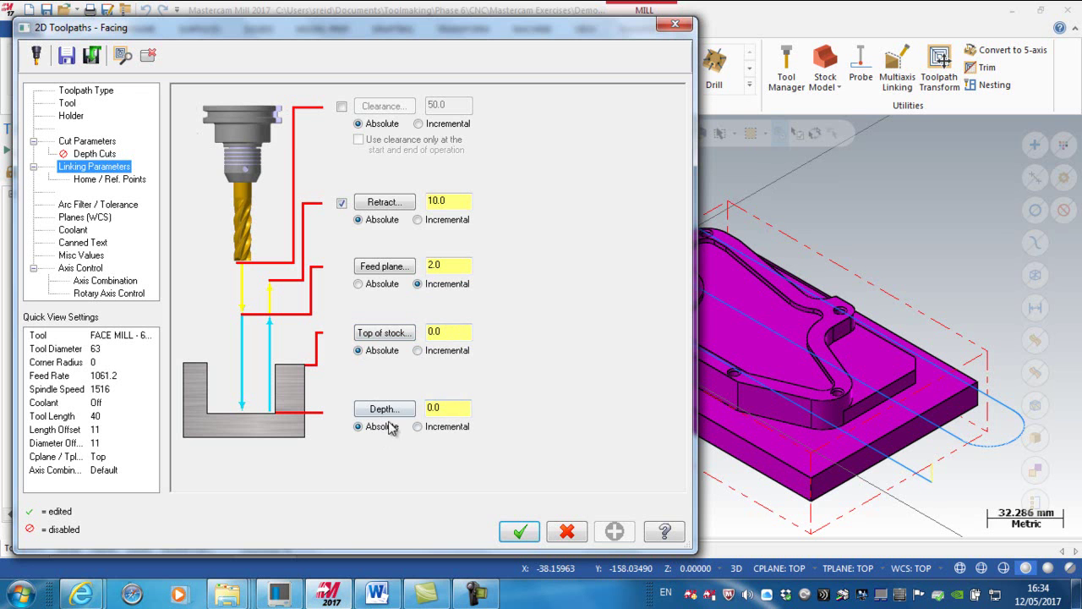
{"action": "left_click", "coordinate": [518, 531]}
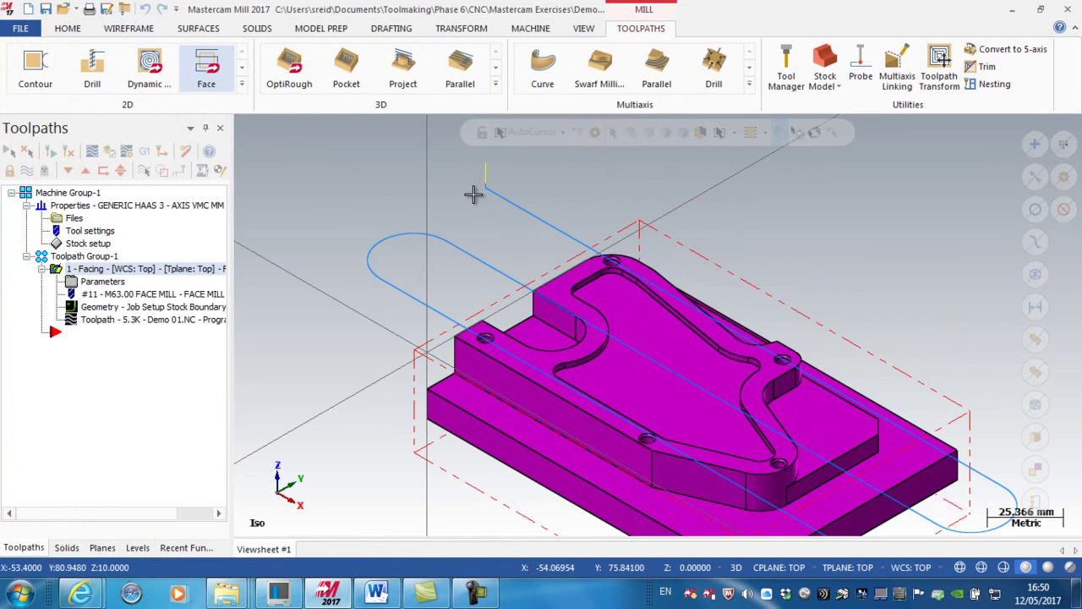
Step: Zoom the view around the part and launch Backplot for the facing operation
{"action": "scroll", "coordinate": [474, 194], "scroll_direction": "up", "scroll_amount": 3}
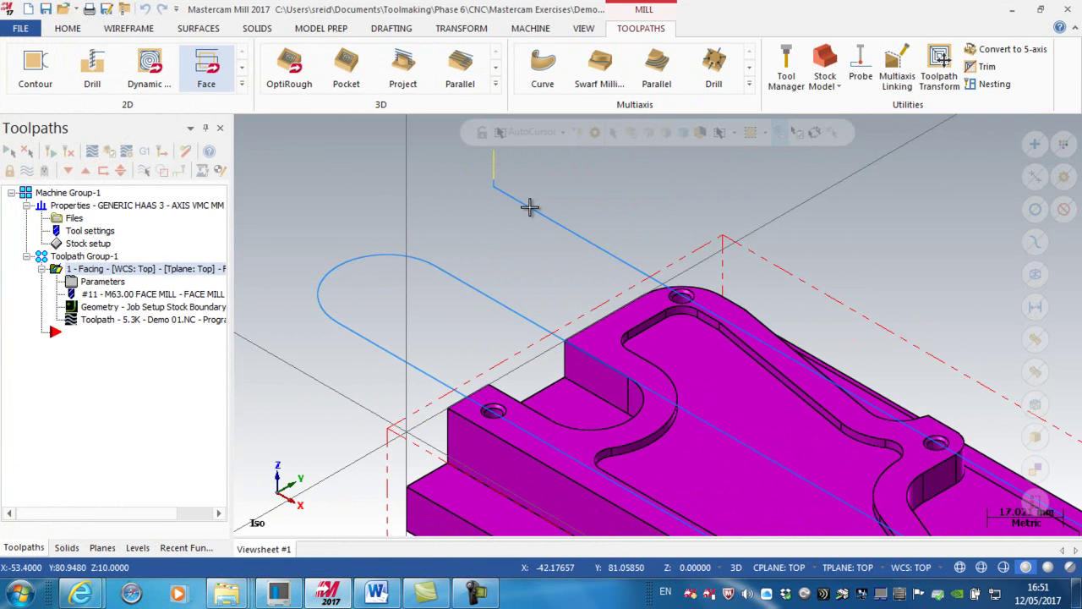
{"action": "scroll", "coordinate": [513, 225], "scroll_direction": "down", "scroll_amount": 4}
{"action": "scroll", "coordinate": [512, 224], "scroll_direction": "down", "scroll_amount": 1}
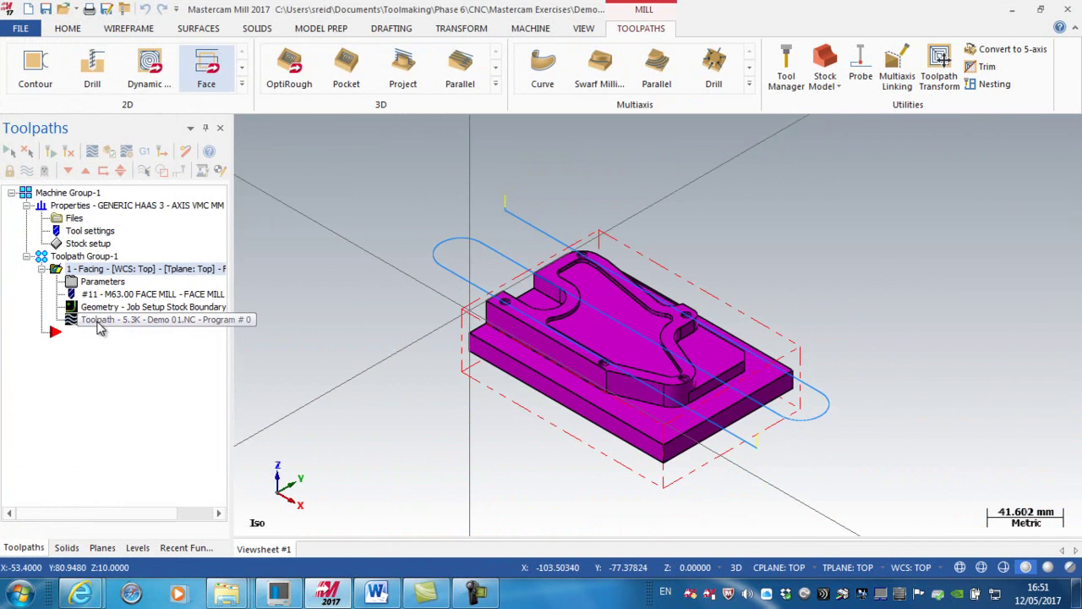
{"action": "left_click", "coordinate": [92, 151]}
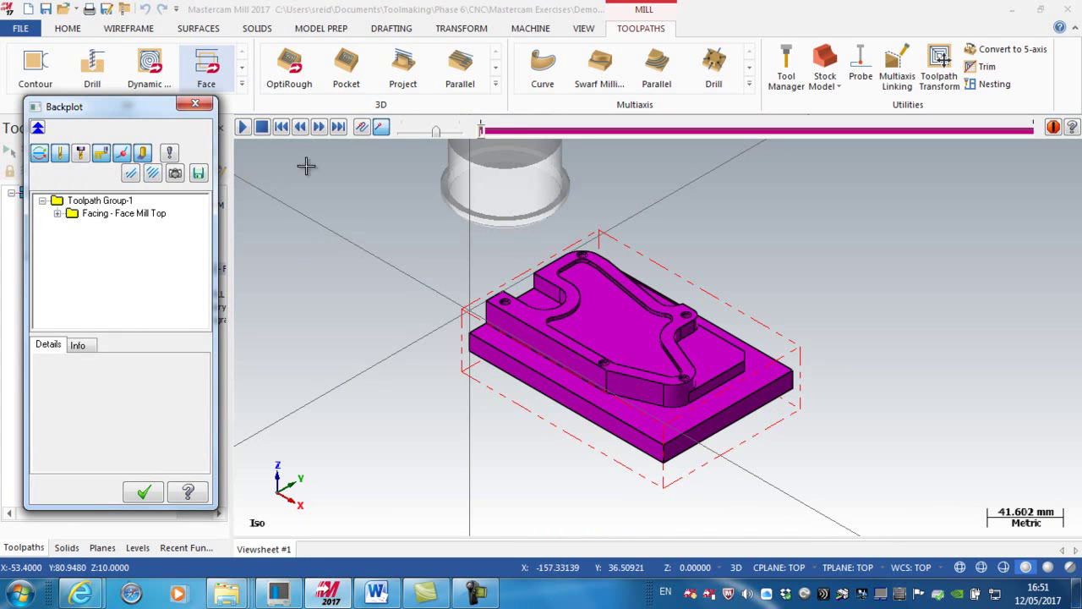
Step: Advance the backplot until the face mill sweeps the part top to X 190.8, Y 80.948, Z 0
{"action": "left_click", "coordinate": [484, 131]}
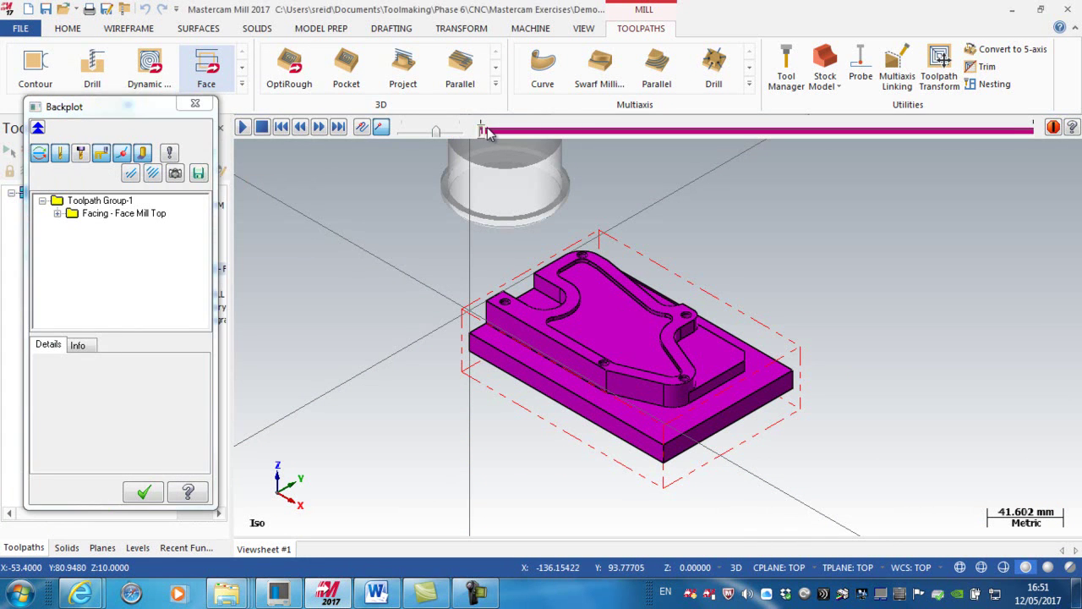
{"action": "left_click", "coordinate": [564, 133]}
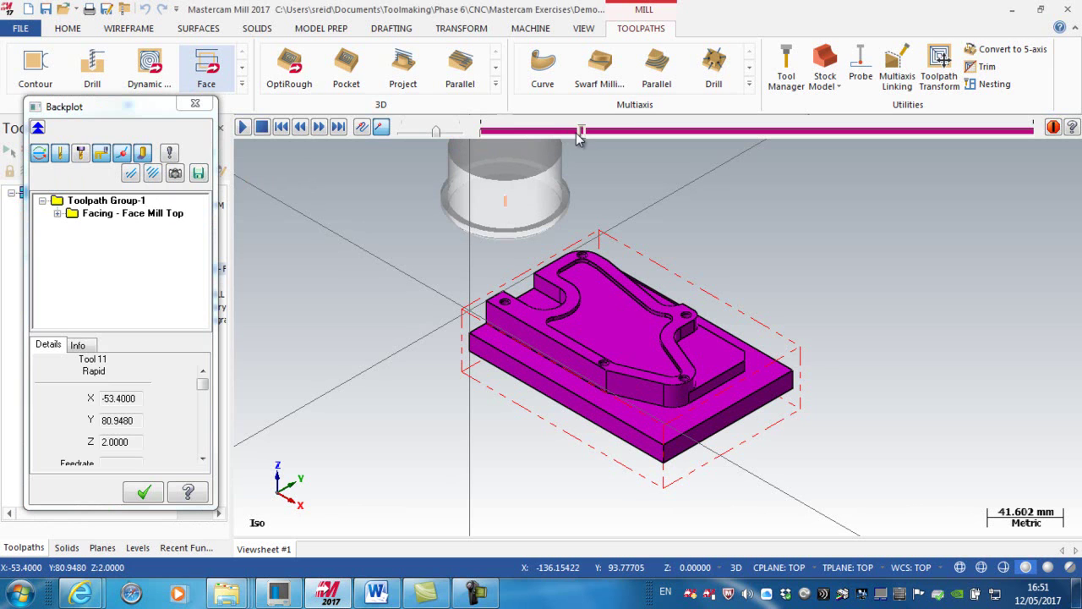
{"action": "left_click", "coordinate": [612, 133]}
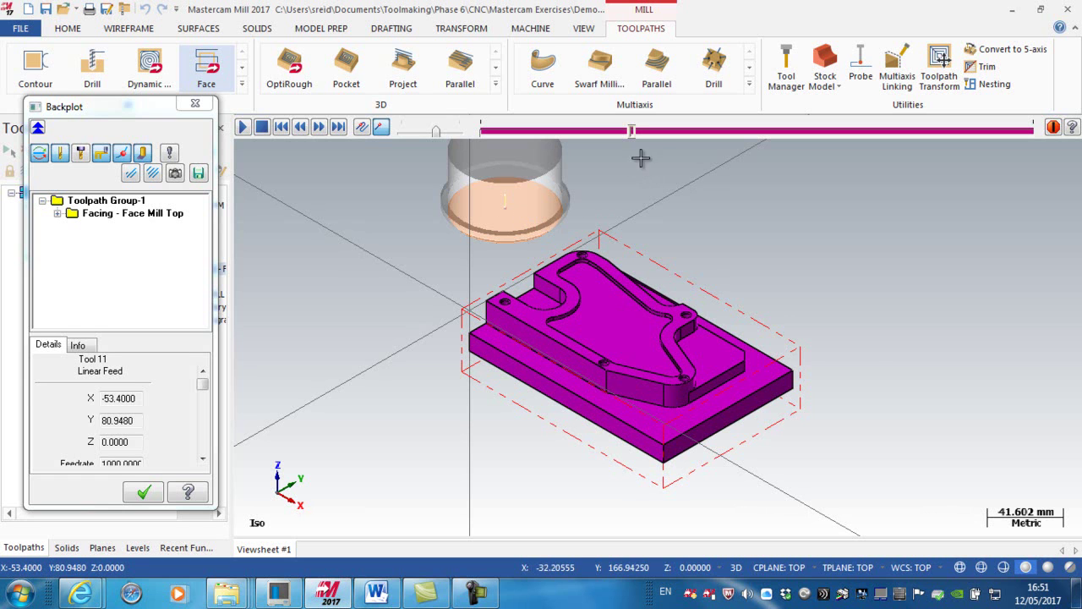
{"action": "left_click_drag", "start_coordinate": [634, 132], "coordinate": [682, 133]}
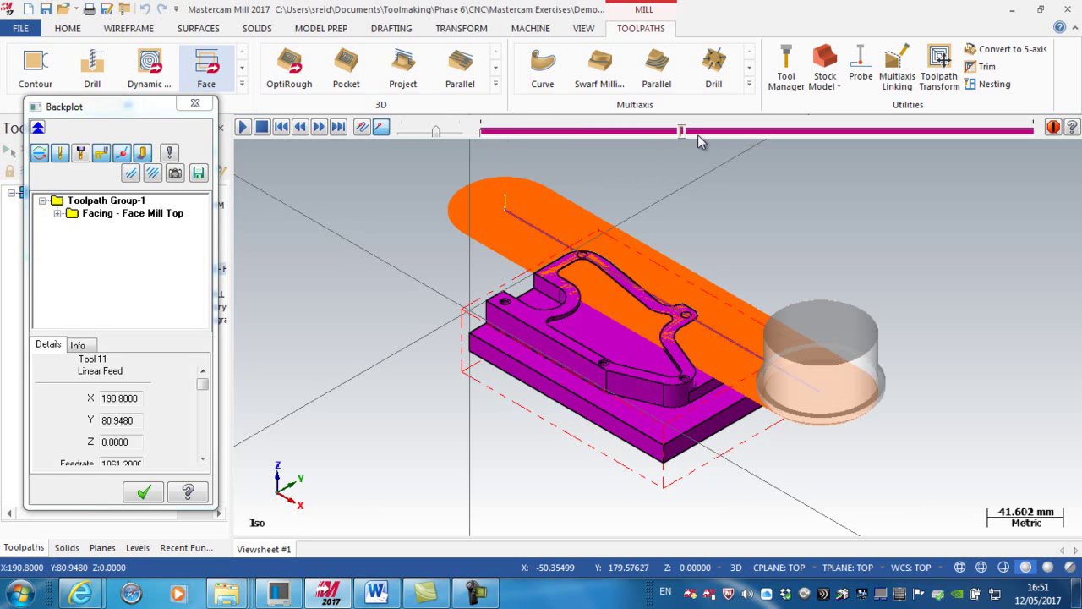
{"action": "scroll", "coordinate": [667, 256], "scroll_direction": "up", "scroll_amount": 1}
{"action": "scroll", "coordinate": [666, 255], "scroll_direction": "up", "scroll_amount": 4}
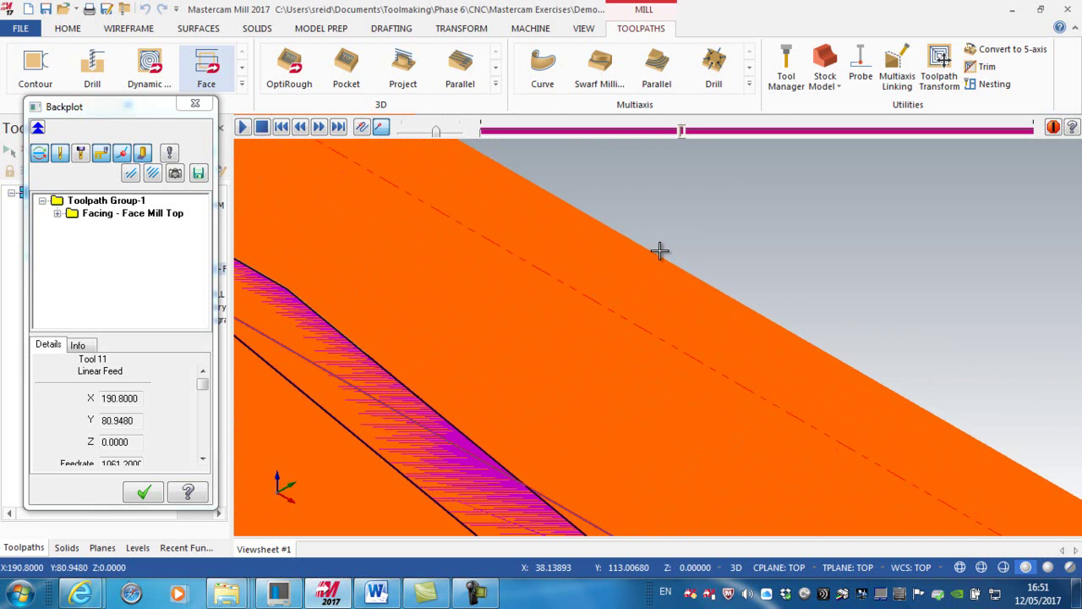
{"action": "scroll", "coordinate": [659, 250], "scroll_direction": "down", "scroll_amount": 6}
{"action": "scroll", "coordinate": [659, 250], "scroll_direction": "down", "scroll_amount": 3}
{"action": "right_click", "coordinate": [716, 230]}
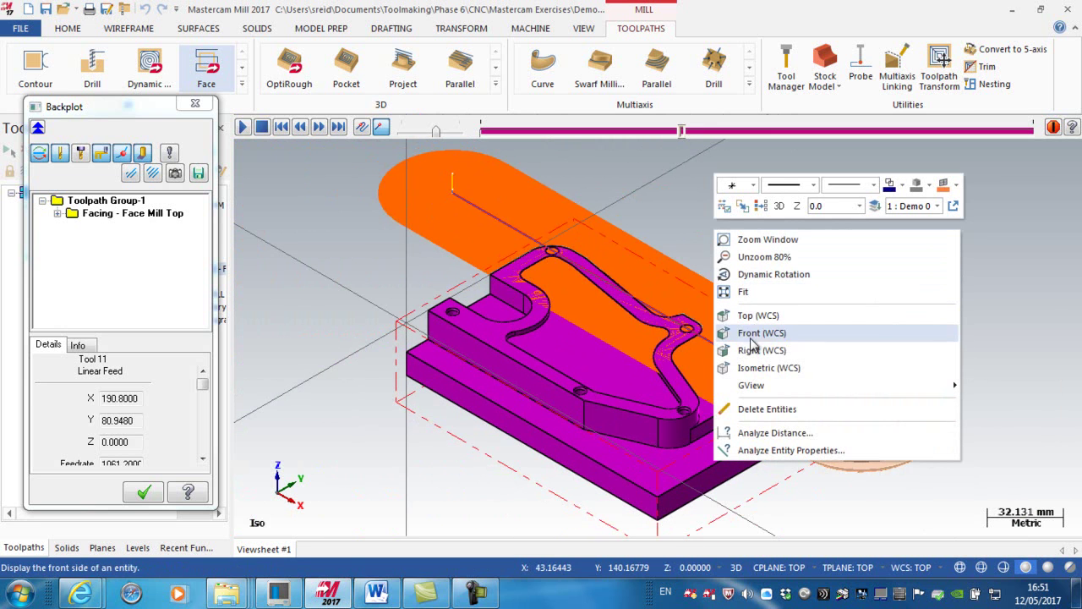
Step: View the part from Top (WCS), scrub the backplot along the path, and fit the part with Alt+F1
{"action": "left_click", "coordinate": [751, 315]}
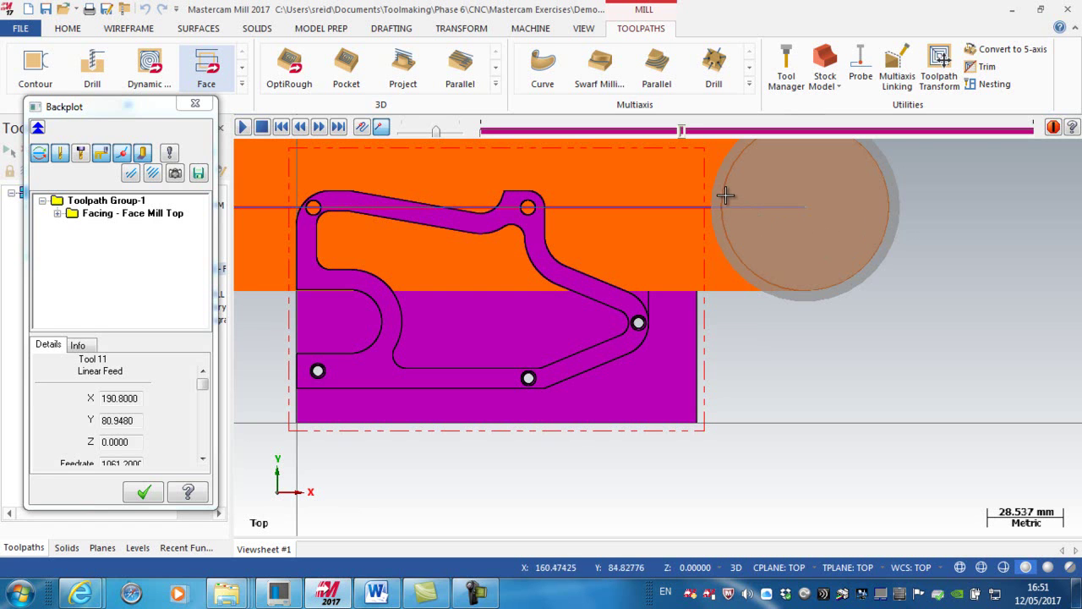
{"action": "scroll", "coordinate": [727, 201], "scroll_direction": "up", "scroll_amount": 3}
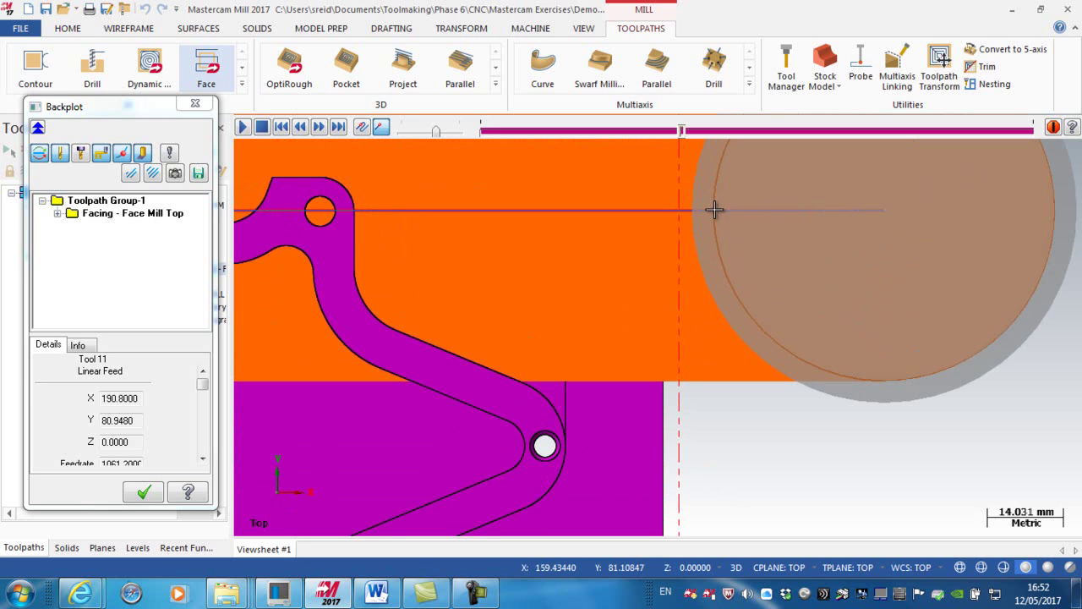
{"action": "left_click_drag", "start_coordinate": [683, 131], "coordinate": [871, 149]}
{"action": "key", "text": "alt+F1"}
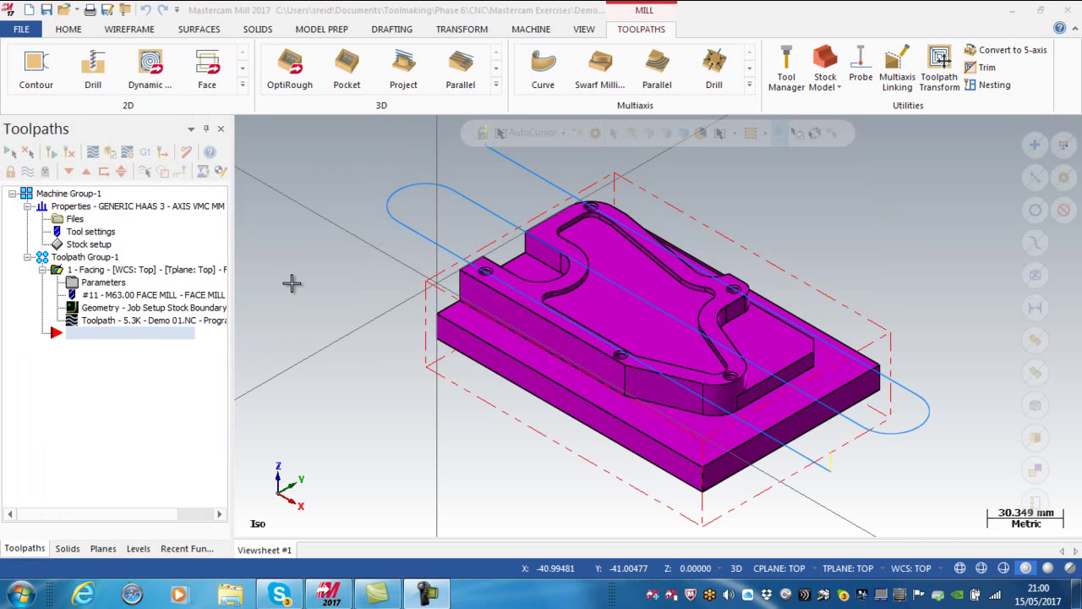
Step: Reopen the Facing parameters and set Flood coolant to On on the Coolant page
{"action": "left_click", "coordinate": [103, 284]}
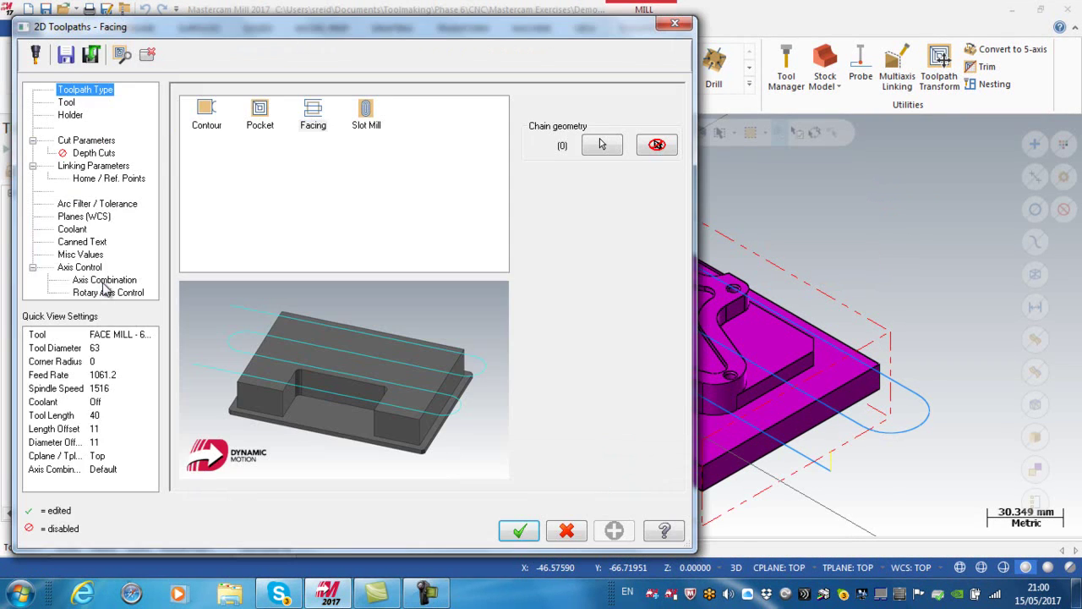
{"action": "left_click", "coordinate": [82, 231]}
{"action": "left_click", "coordinate": [443, 181]}
{"action": "left_click", "coordinate": [434, 201]}
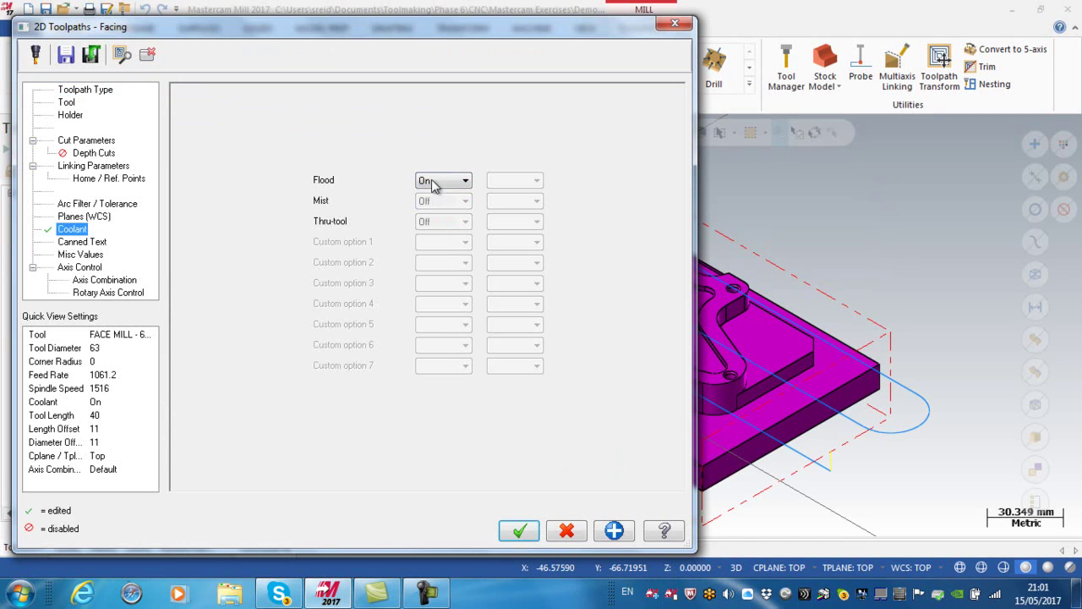